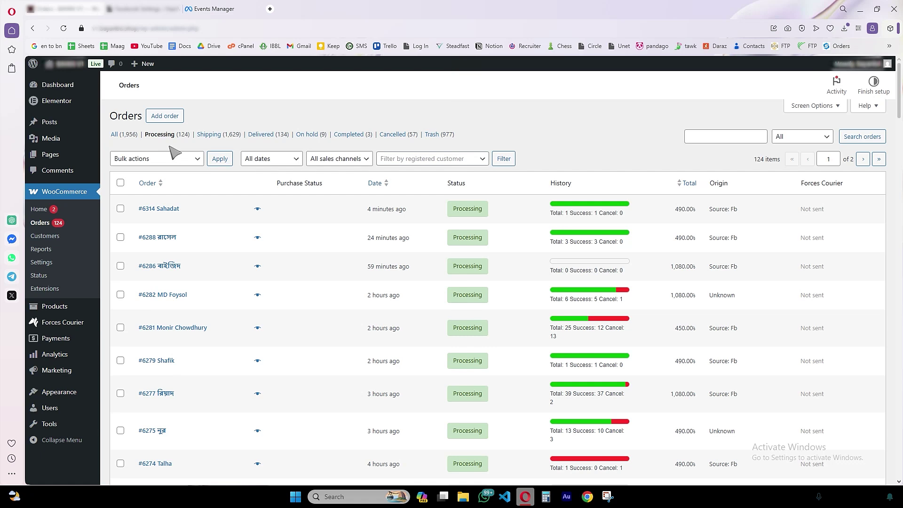
Step: Read the explanation of the First-Party Proxy option in RatFive's Facebook Settings and return to the WooCommerce orders
{"action": "key", "text": "ctrl+Tab"}
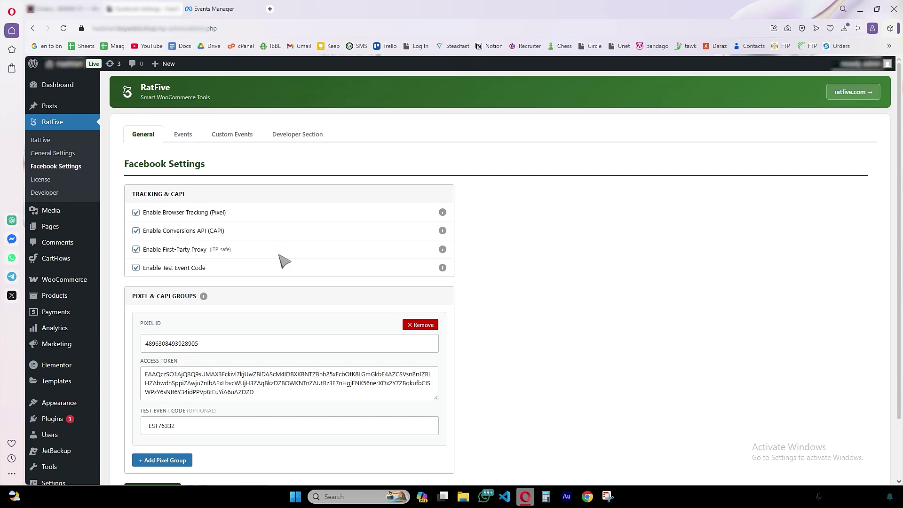
{"action": "mouse_move", "coordinate": [443, 249]}
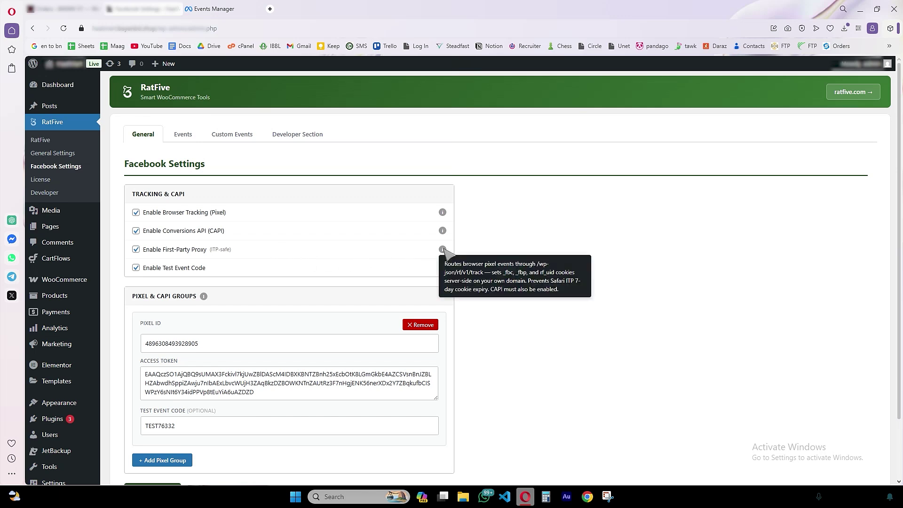
{"action": "left_click", "coordinate": [68, 8]}
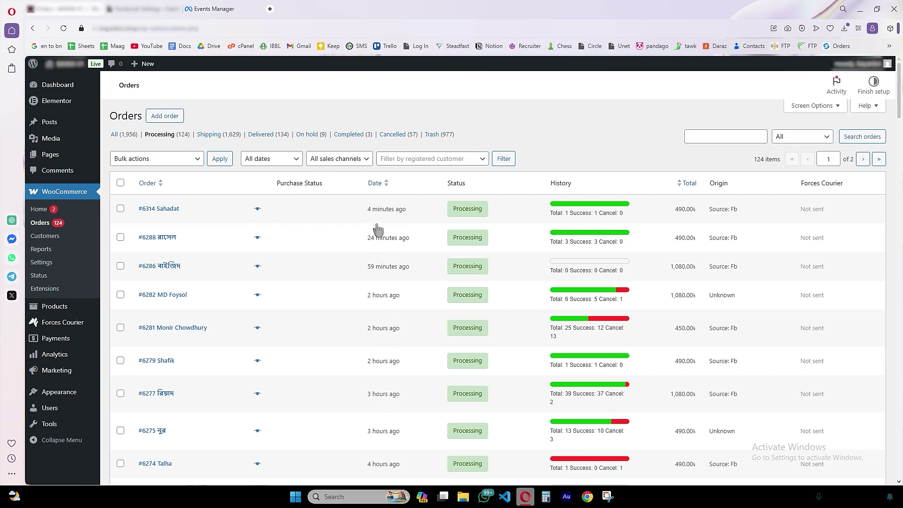
Step: Compare the Purchase Status column of the Shipping orders with that of the Processing orders
{"action": "mouse_move", "coordinate": [900, 94]}
{"action": "left_mouse_down"}
{"action": "mouse_move", "coordinate": [902, 471]}
{"action": "mouse_move", "coordinate": [900, 89]}
{"action": "left_mouse_up"}
{"action": "left_click", "coordinate": [213, 136]}
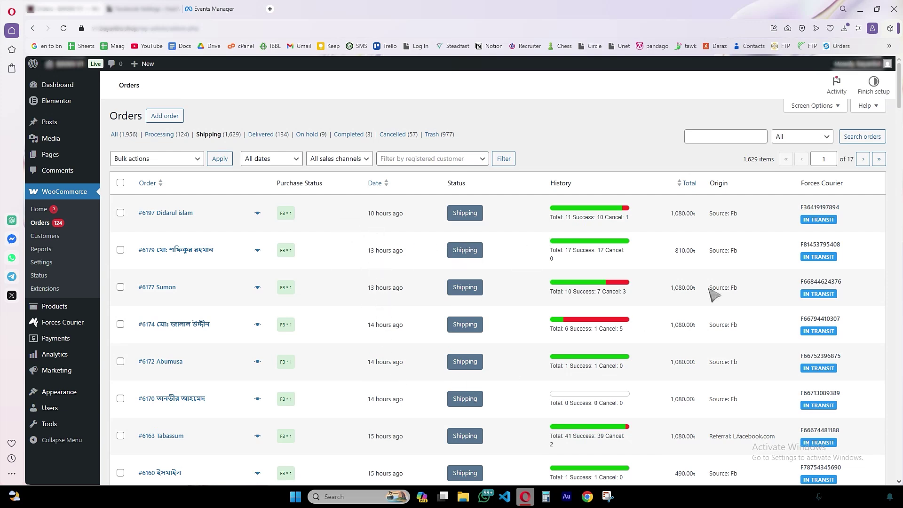
{"action": "scroll", "coordinate": [901, 107], "scroll_direction": "down", "scroll_amount": 5}
{"action": "scroll", "coordinate": [900, 108], "scroll_direction": "up", "scroll_amount": 5}
{"action": "left_click_drag", "start_coordinate": [276, 184], "coordinate": [316, 184]}
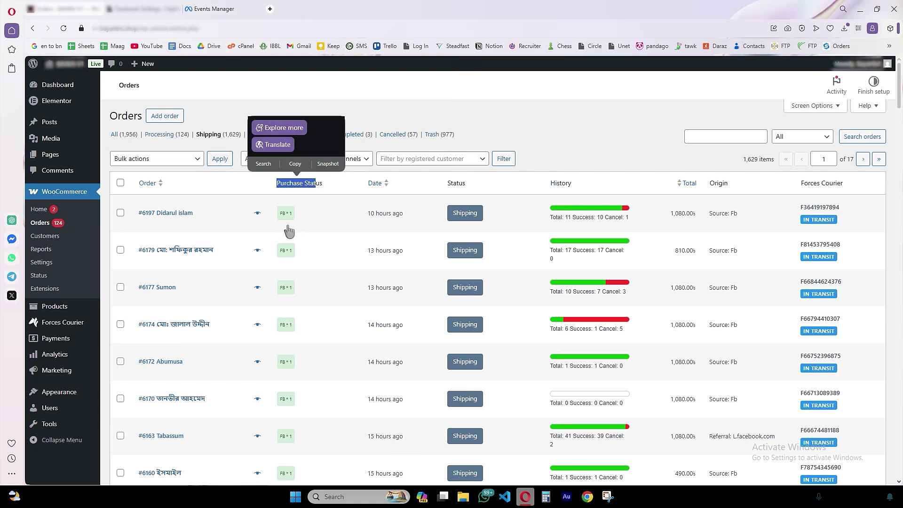
{"action": "left_click", "coordinate": [165, 135]}
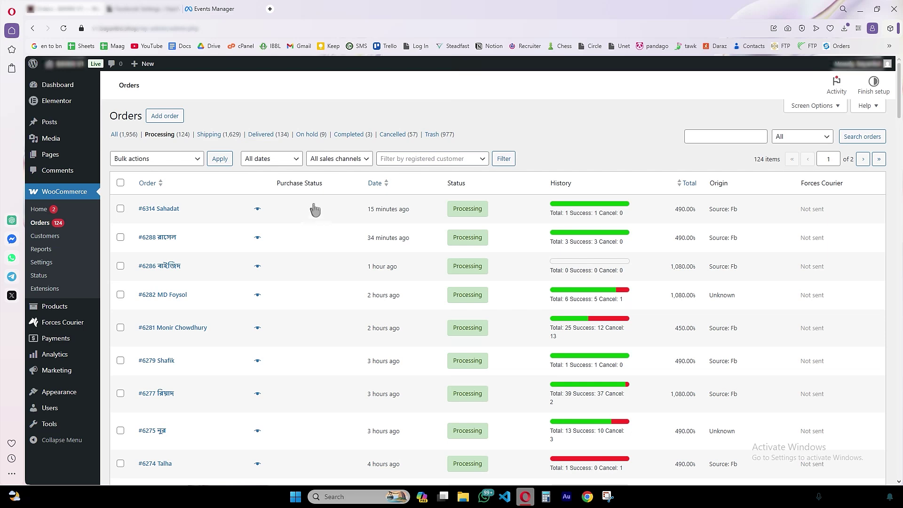
Step: Review RatFive's Facebook Settings: the First-Party Proxy explanation, the standard and order flow events, and the custom events
{"action": "left_click", "coordinate": [126, 4]}
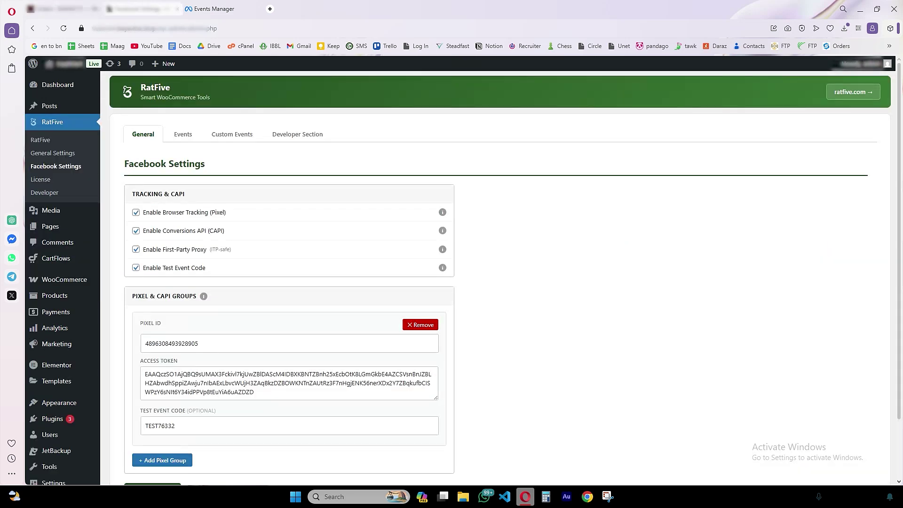
{"action": "mouse_move", "coordinate": [443, 248]}
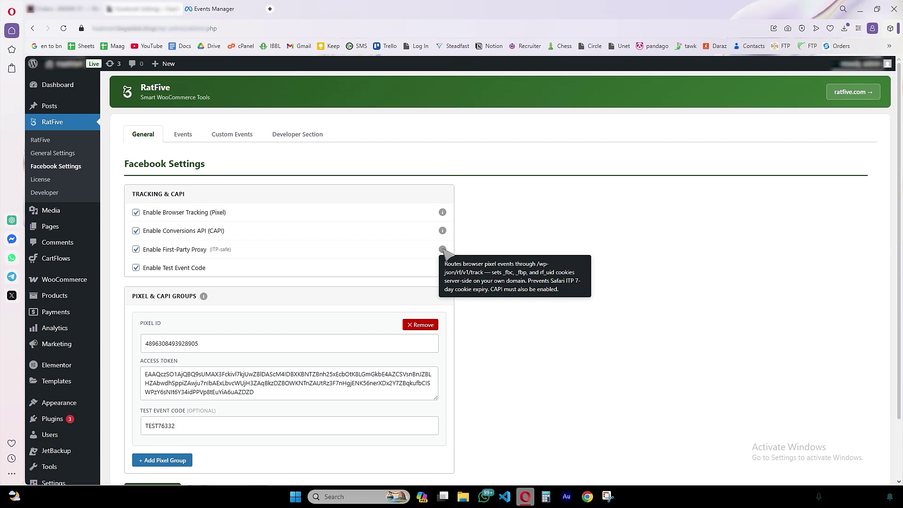
{"action": "left_click", "coordinate": [193, 140]}
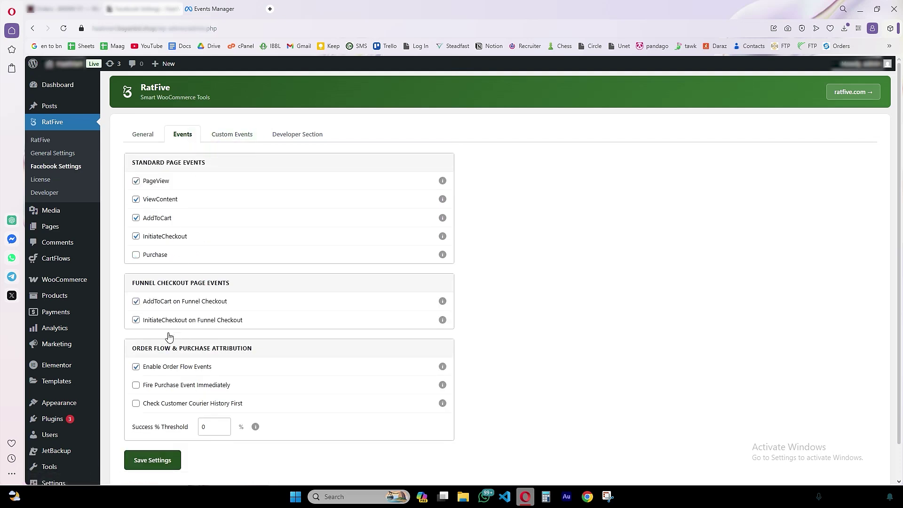
{"action": "left_click", "coordinate": [227, 133]}
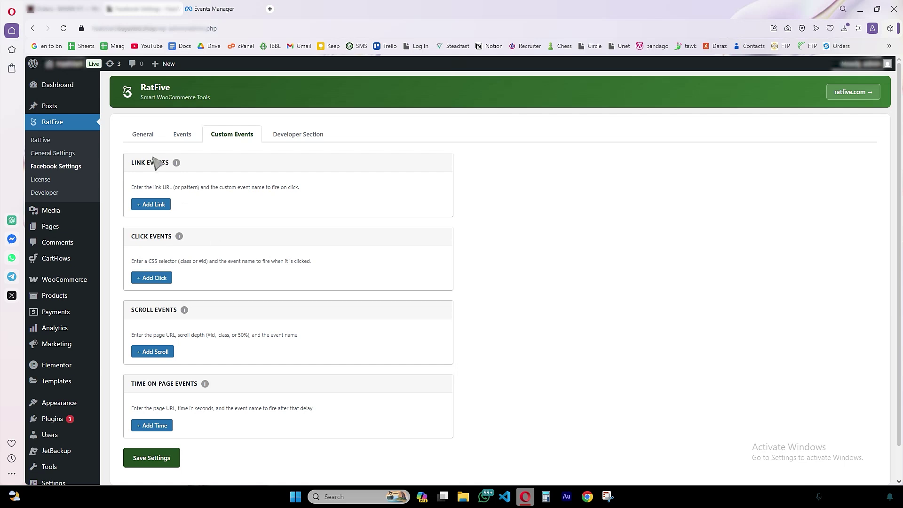
{"action": "left_click", "coordinate": [144, 134]}
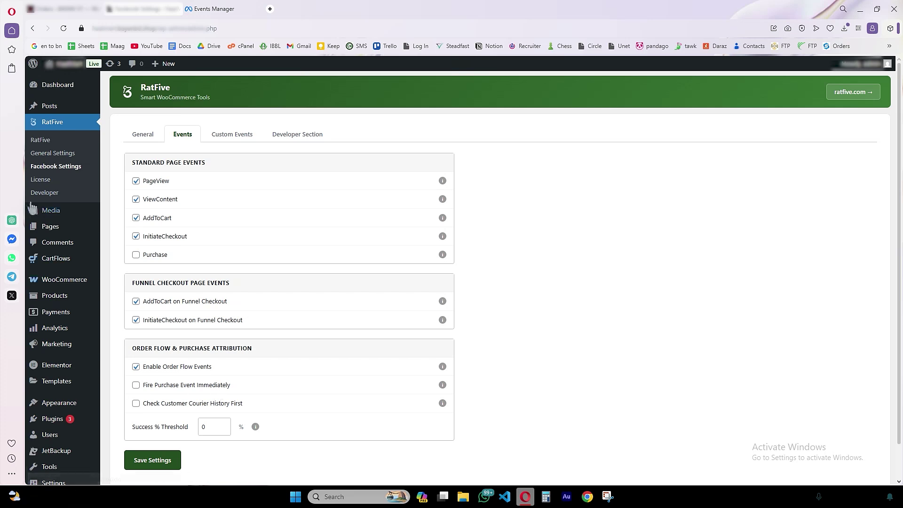
Step: View RatFive's Unfinished Orders settings and list the store's WooCommerce orders with the Unfinished Order status
{"action": "left_click", "coordinate": [63, 155]}
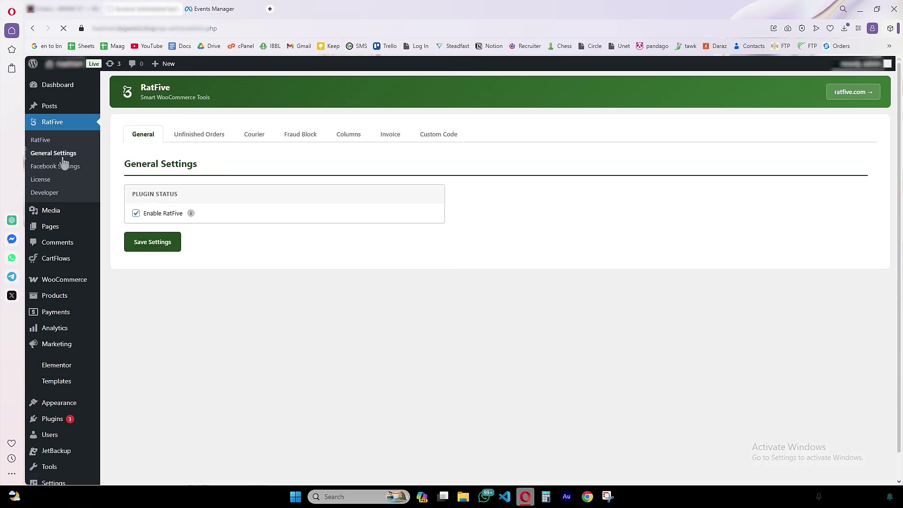
{"action": "left_click", "coordinate": [213, 141]}
{"action": "mouse_move", "coordinate": [85, 289]}
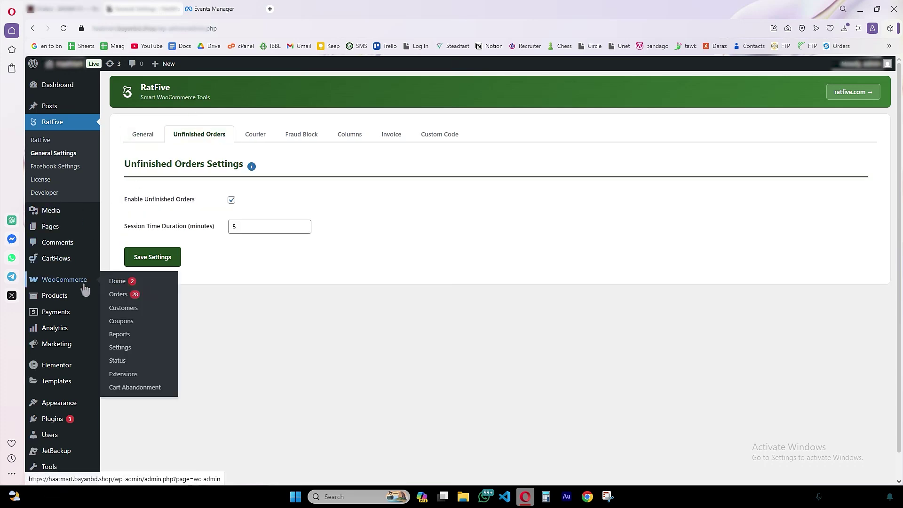
{"action": "left_click", "coordinate": [143, 296]}
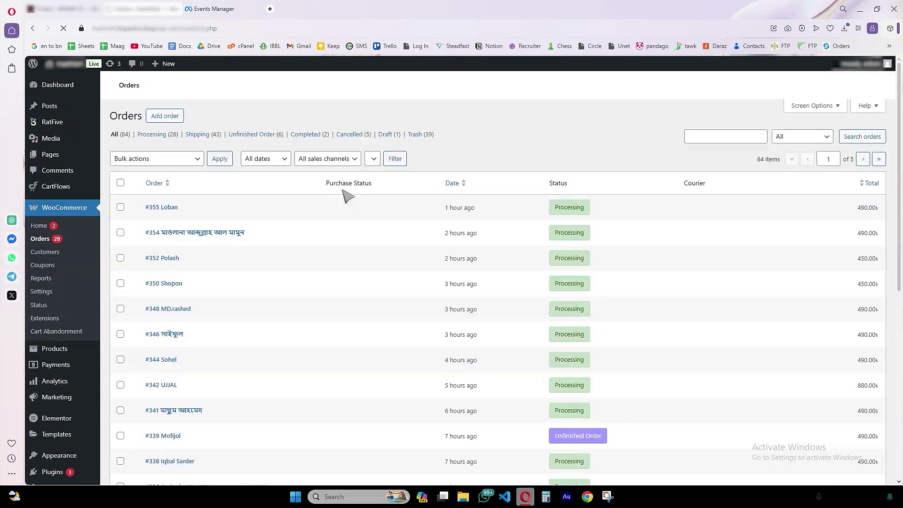
{"action": "left_click", "coordinate": [265, 136]}
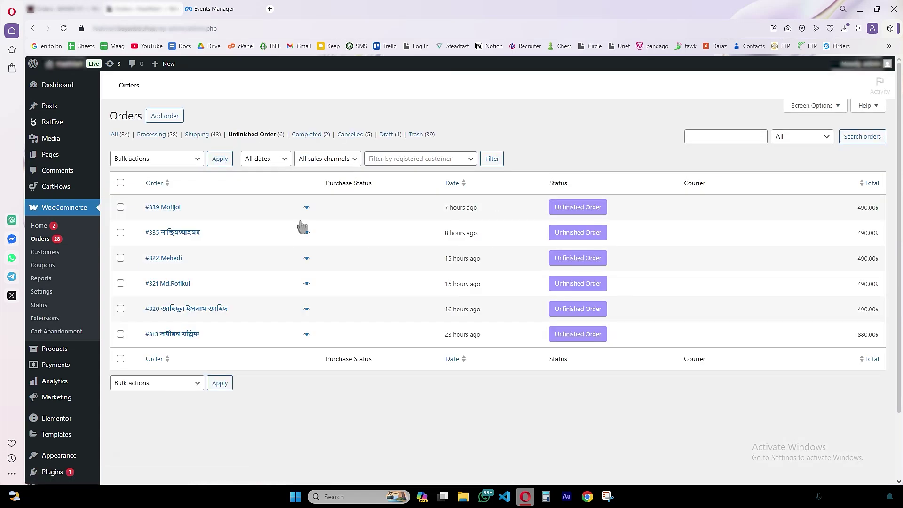
Step: Look through the store's Processing orders and return to the unfiltered order list
{"action": "left_click", "coordinate": [154, 136]}
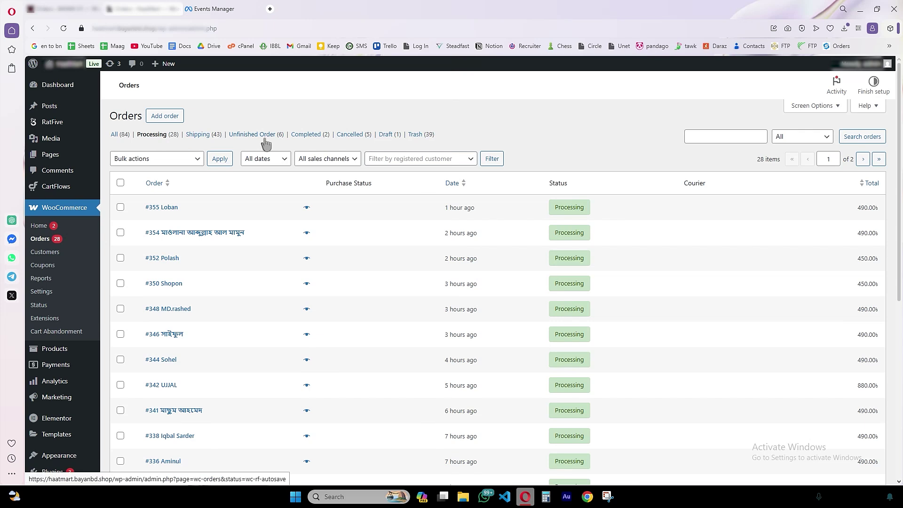
{"action": "left_click", "coordinate": [900, 314]}
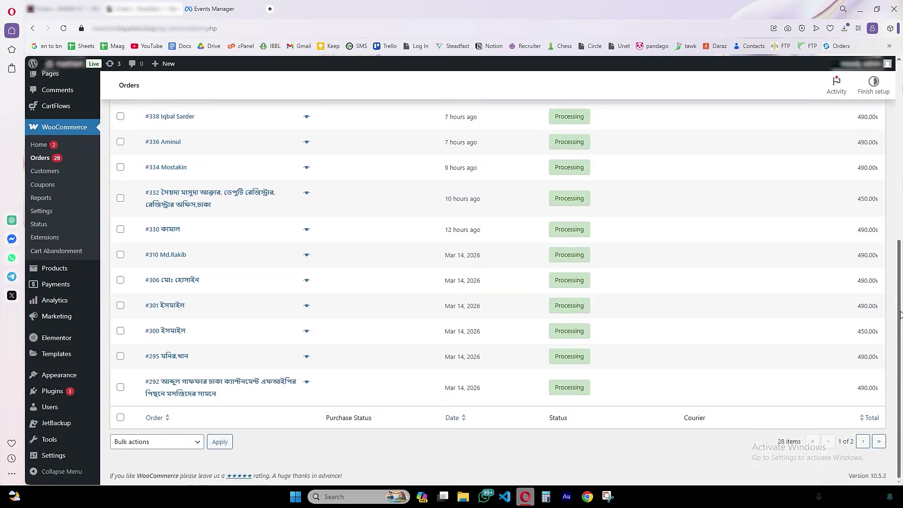
{"action": "scroll", "coordinate": [900, 315], "scroll_direction": "up", "scroll_amount": 7}
{"action": "left_click", "coordinate": [40, 239]}
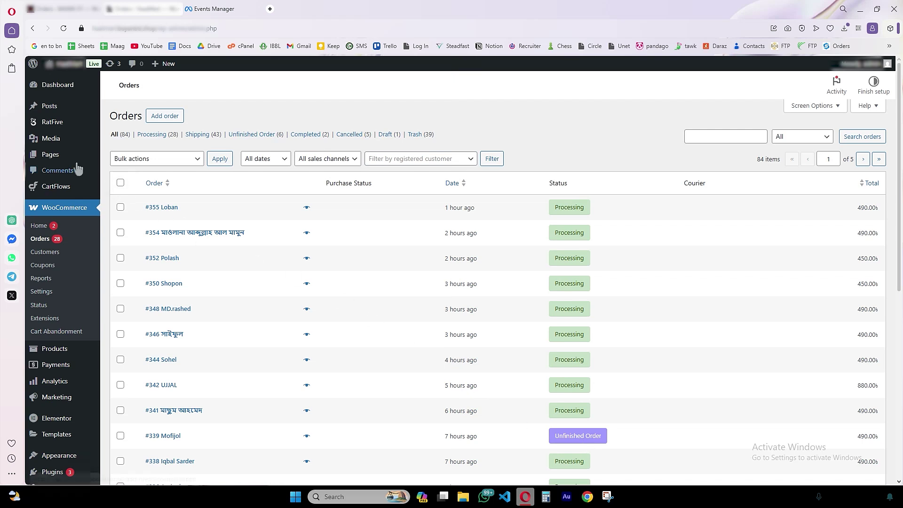
Step: Inspect the Steadfast and Forces Courier API key fields in RatFive's courier settings
{"action": "mouse_move", "coordinate": [66, 121]}
{"action": "left_click", "coordinate": [132, 137]}
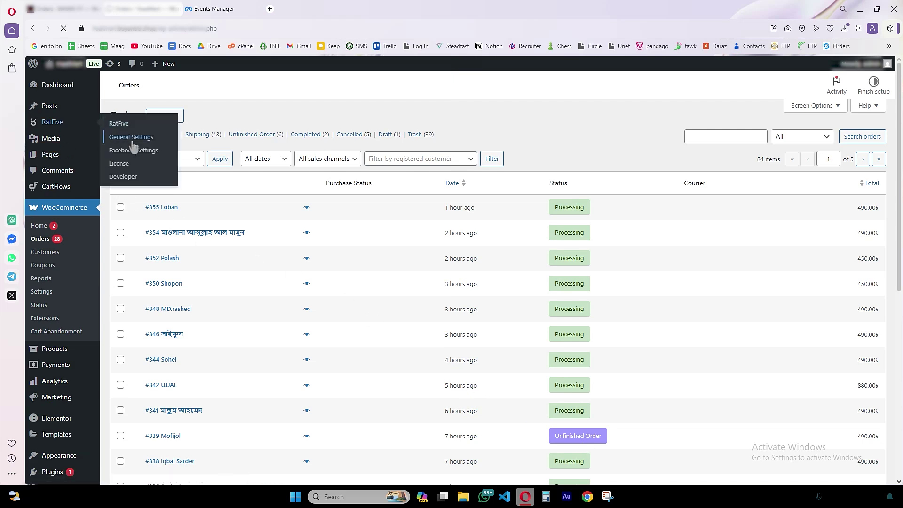
{"action": "left_click", "coordinate": [260, 144]}
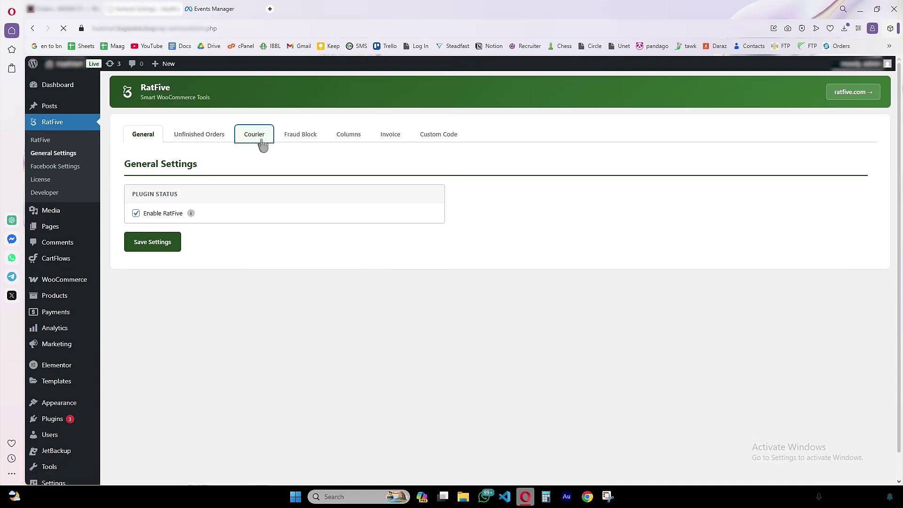
{"action": "left_click", "coordinate": [280, 232]}
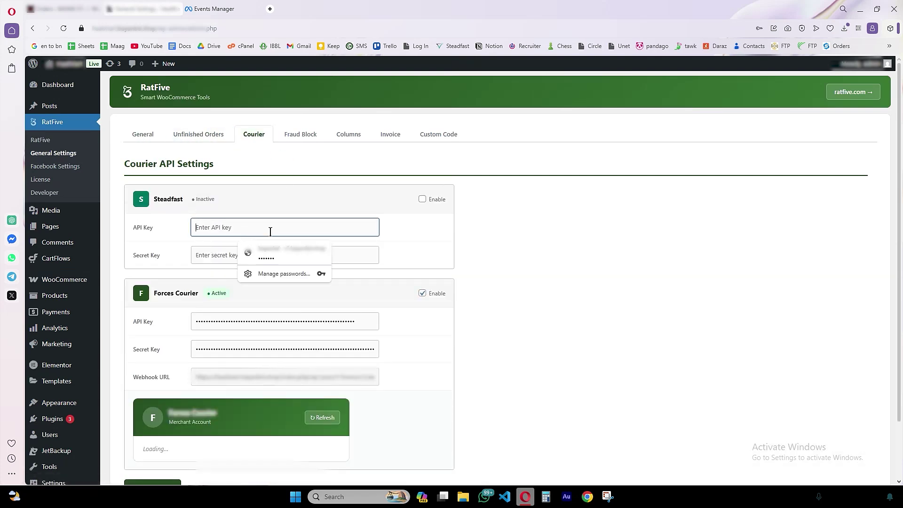
{"action": "left_click", "coordinate": [258, 325]}
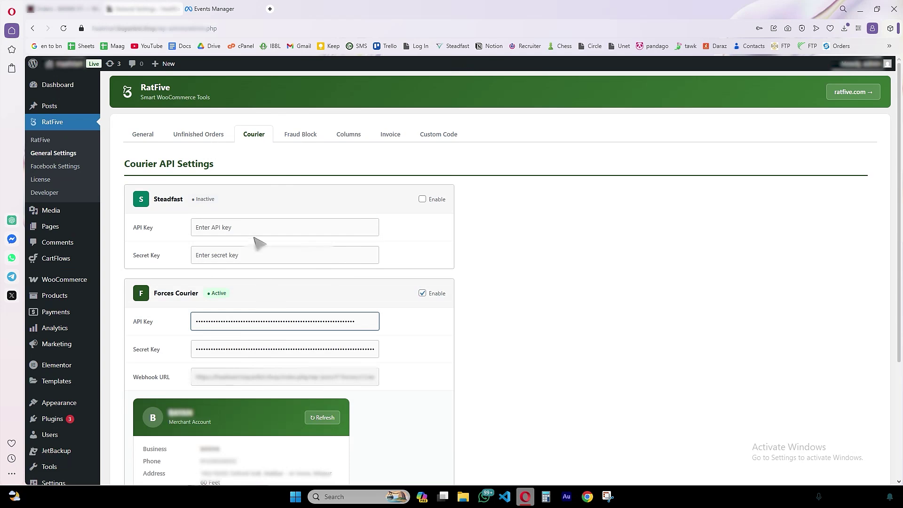
Step: Review the Fraud Customer Block settings, reading the explanations for 11-digit phone validation and same-email order restriction
{"action": "left_click", "coordinate": [302, 134]}
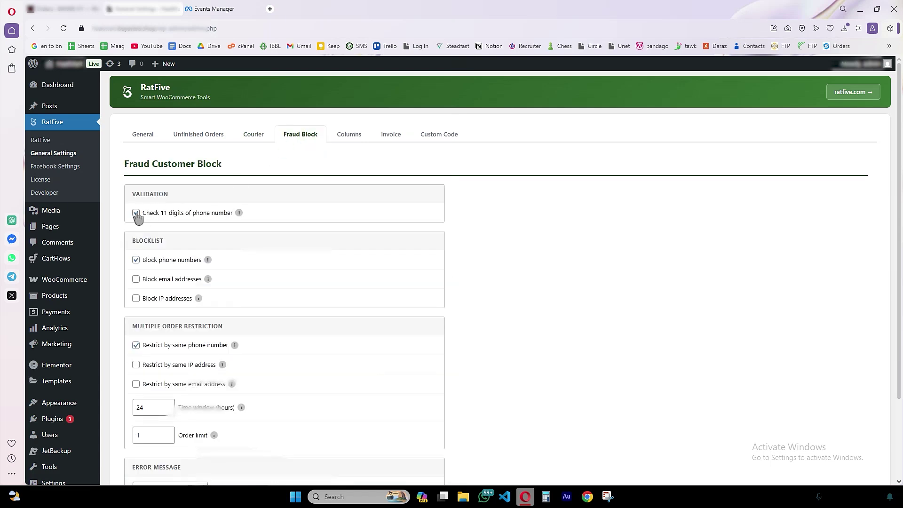
{"action": "mouse_move", "coordinate": [241, 213]}
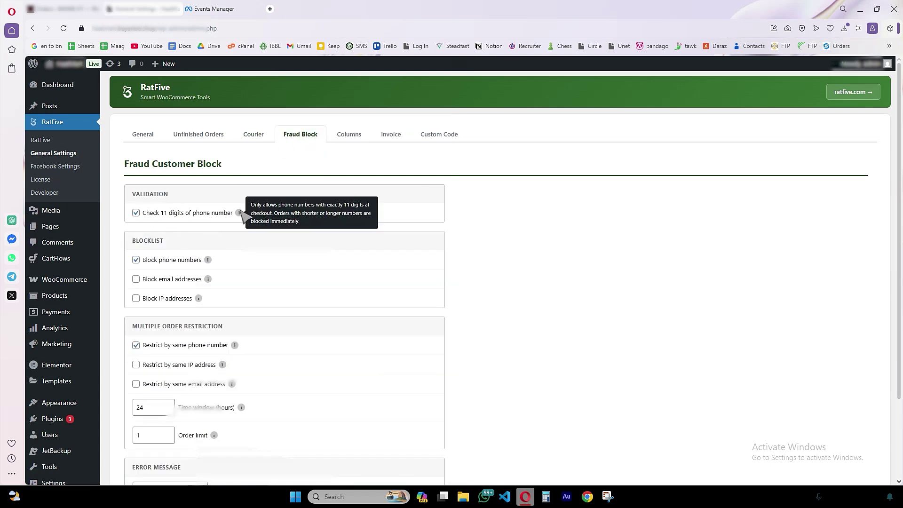
{"action": "scroll", "coordinate": [492, 249], "scroll_direction": "down", "scroll_amount": 1}
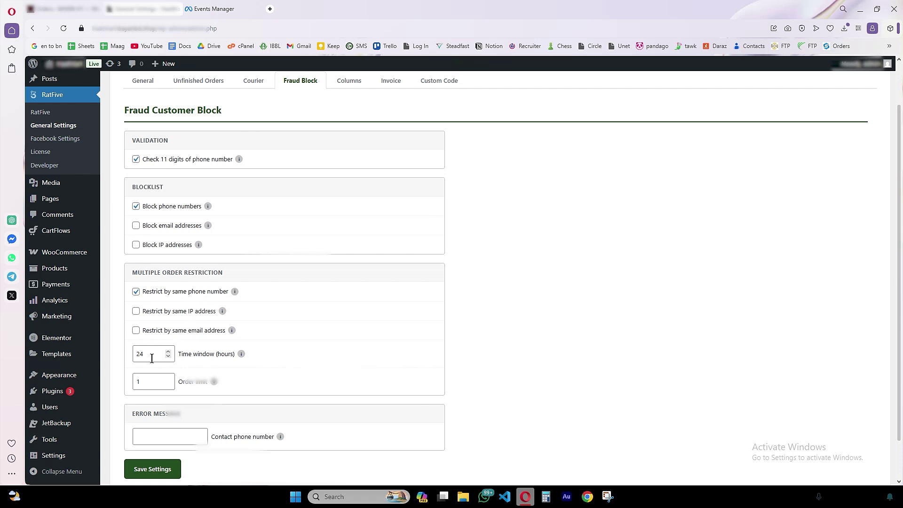
{"action": "mouse_move", "coordinate": [231, 331]}
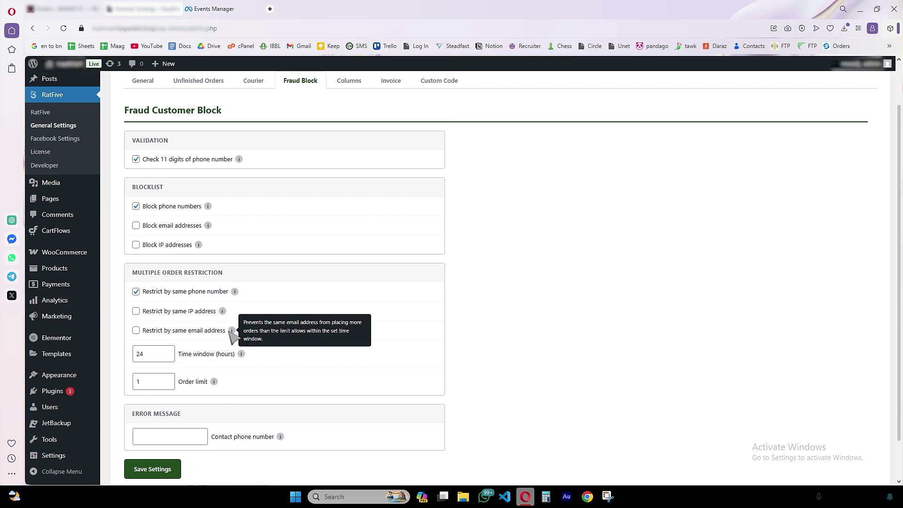
Step: Review the invoice settings, from business info and label size to typography and label controls
{"action": "left_click", "coordinate": [392, 84]}
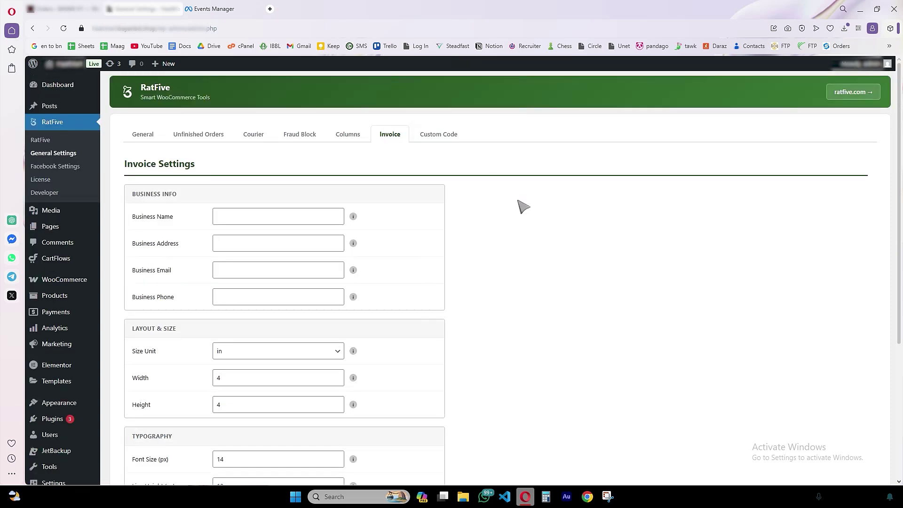
{"action": "left_click_drag", "start_coordinate": [901, 169], "coordinate": [901, 305]}
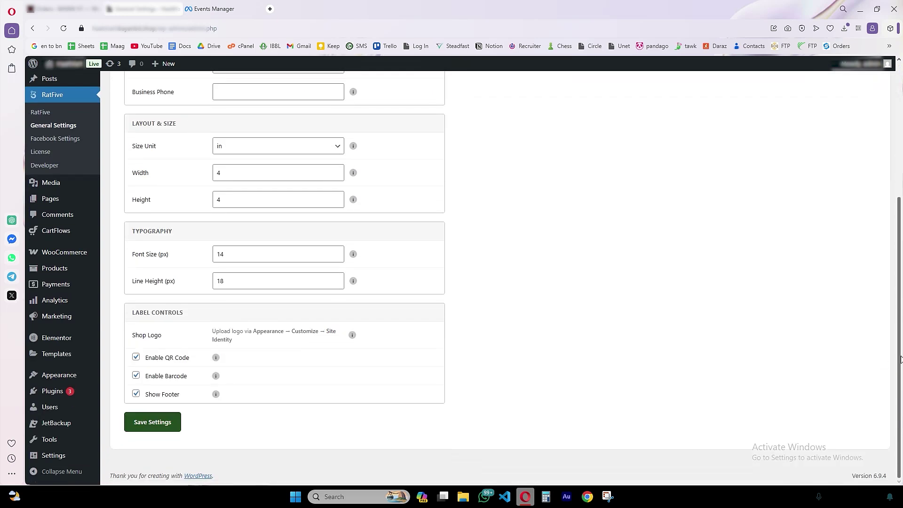
{"action": "left_click_drag", "start_coordinate": [900, 339], "coordinate": [887, 120]}
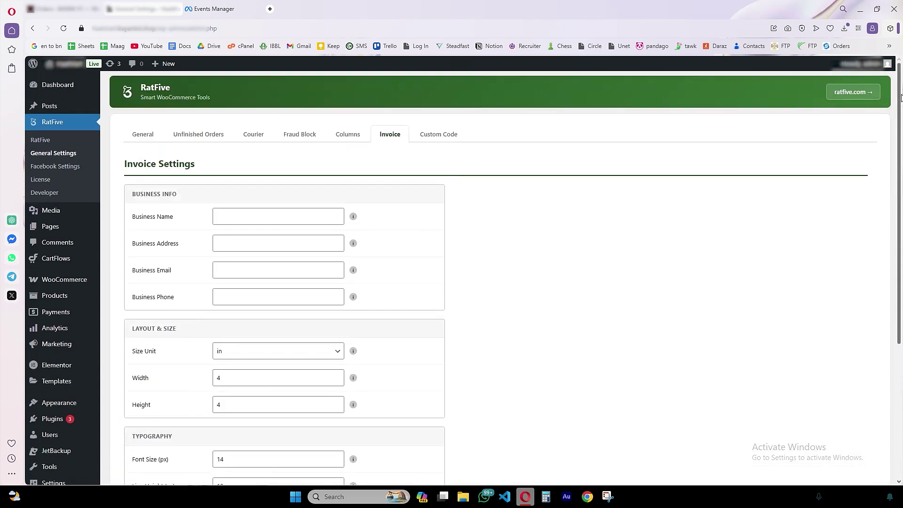
Step: Review the custom code settings for injecting code in the head, after the body start and before the body end
{"action": "left_click", "coordinate": [439, 136]}
{"action": "left_click", "coordinate": [221, 265]}
{"action": "left_click", "coordinate": [246, 395]}
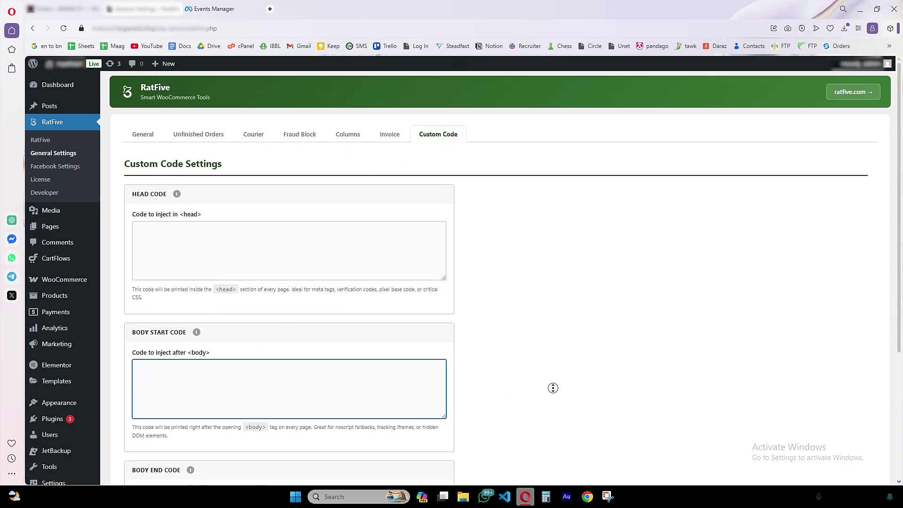
{"action": "scroll", "coordinate": [551, 388], "scroll_direction": "down", "scroll_amount": 4}
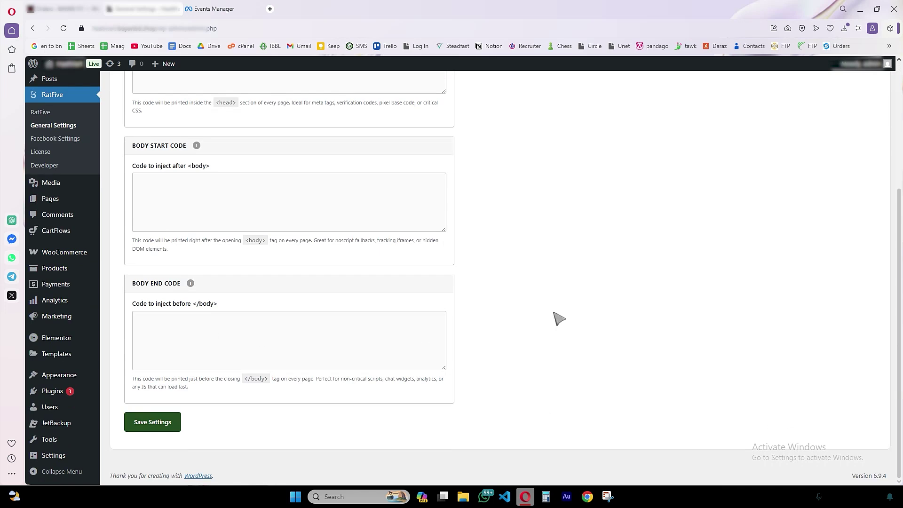
{"action": "scroll", "coordinate": [556, 291], "scroll_direction": "up", "scroll_amount": 4}
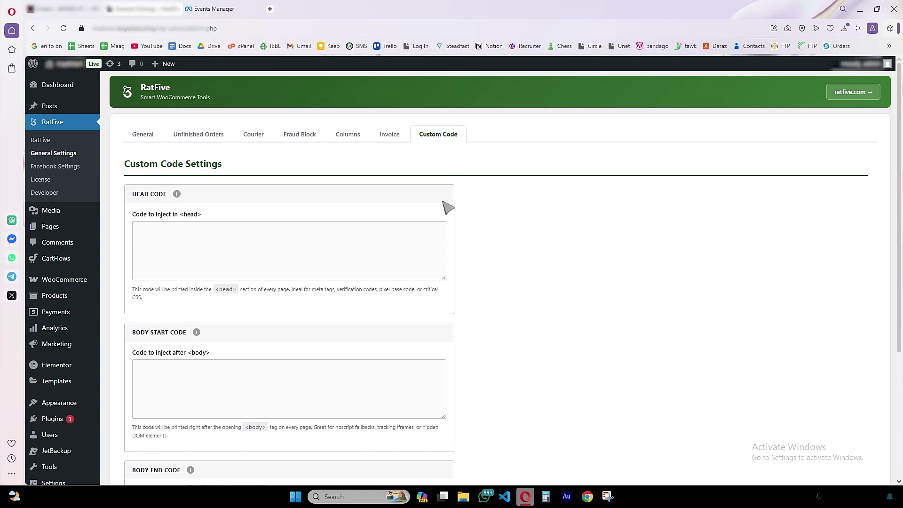
Step: Switch to Meta Events Manager and check the Purchase event's match quality details for the first dataset
{"action": "left_click", "coordinate": [228, 8]}
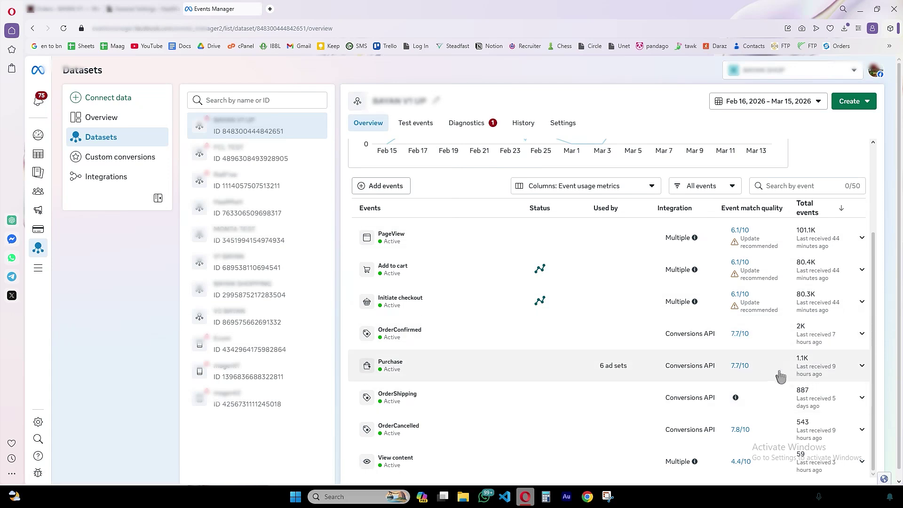
{"action": "left_click", "coordinate": [741, 366]}
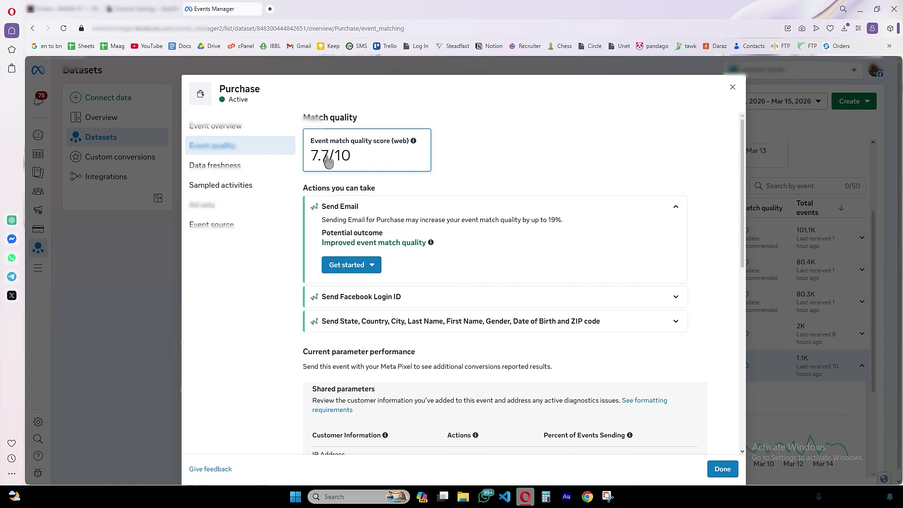
{"action": "left_click", "coordinate": [732, 87]}
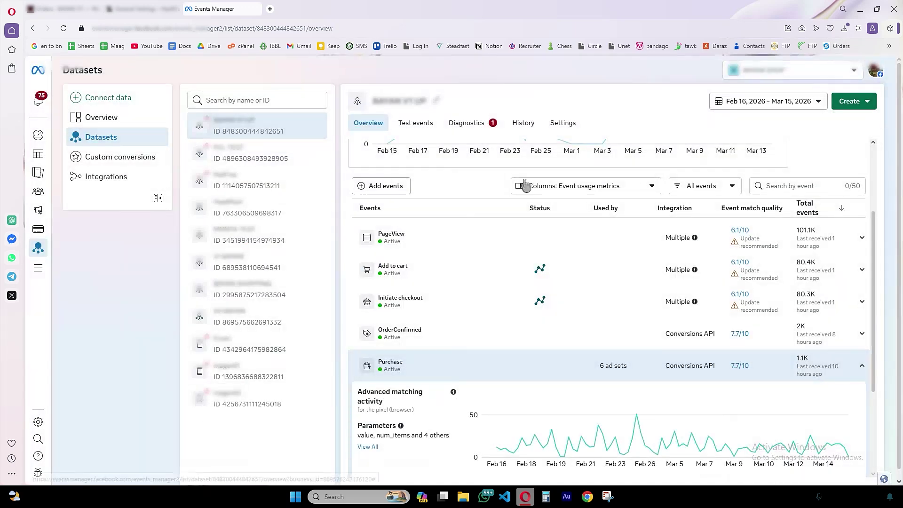
Step: Select the second dataset in the list and open its Purchase event's match quality details
{"action": "left_click", "coordinate": [274, 161]}
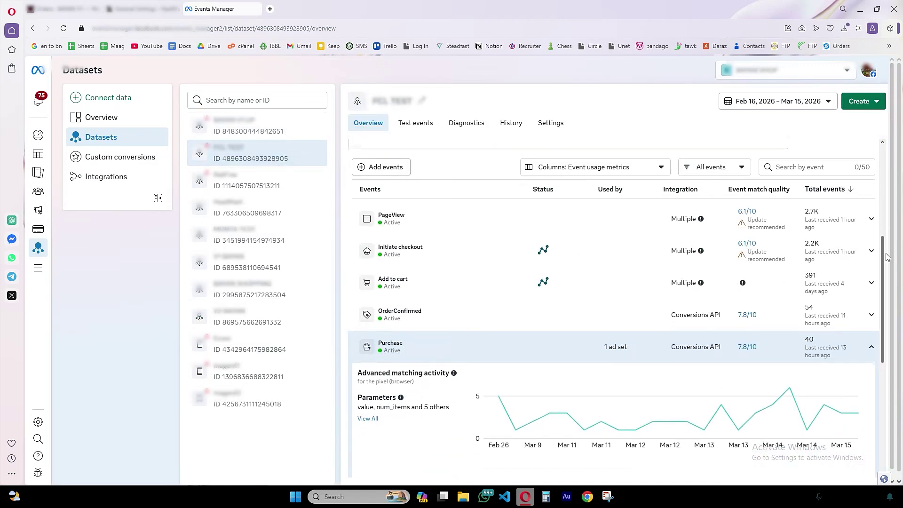
{"action": "left_click", "coordinate": [870, 347]}
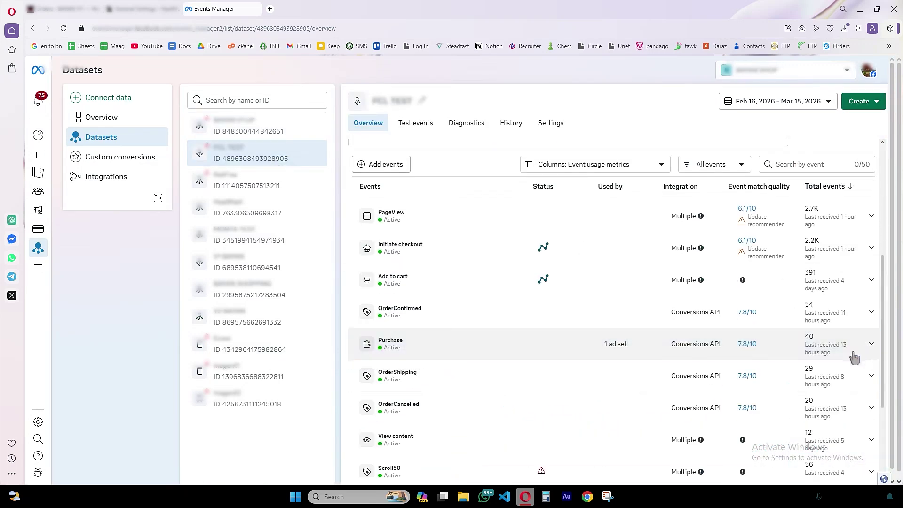
{"action": "left_click", "coordinate": [747, 347]}
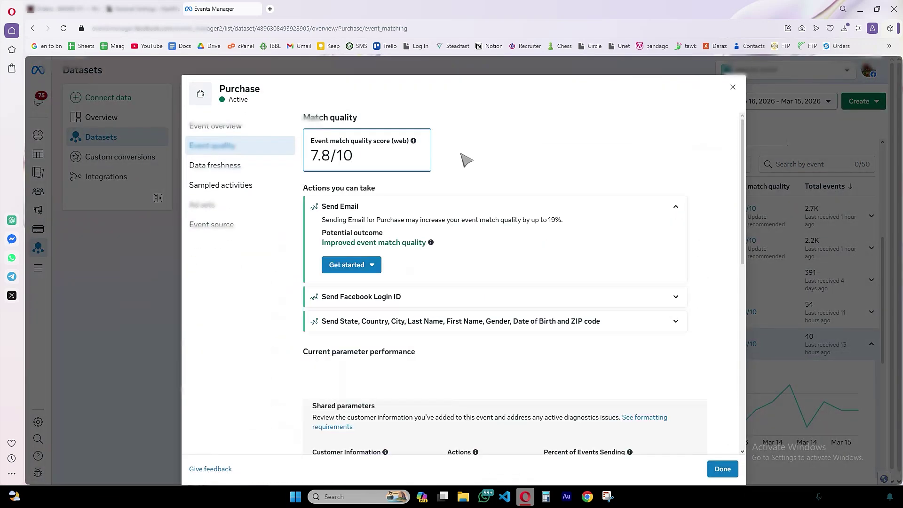